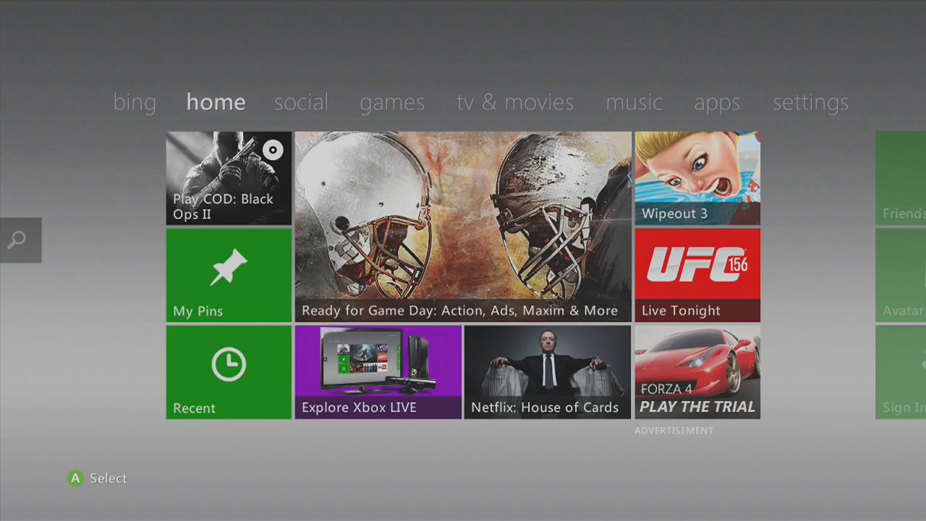
- Open the console's storage devices list from the system settings and move to the USB memory unit
key("Right")
key("Right")
key("Right")
key("Right")
key("Right")
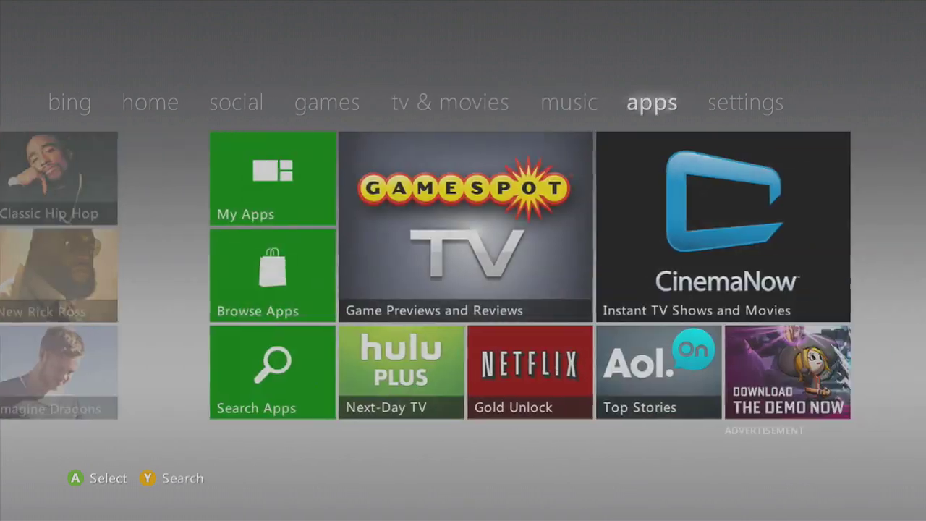
key("Right")
key("Down")
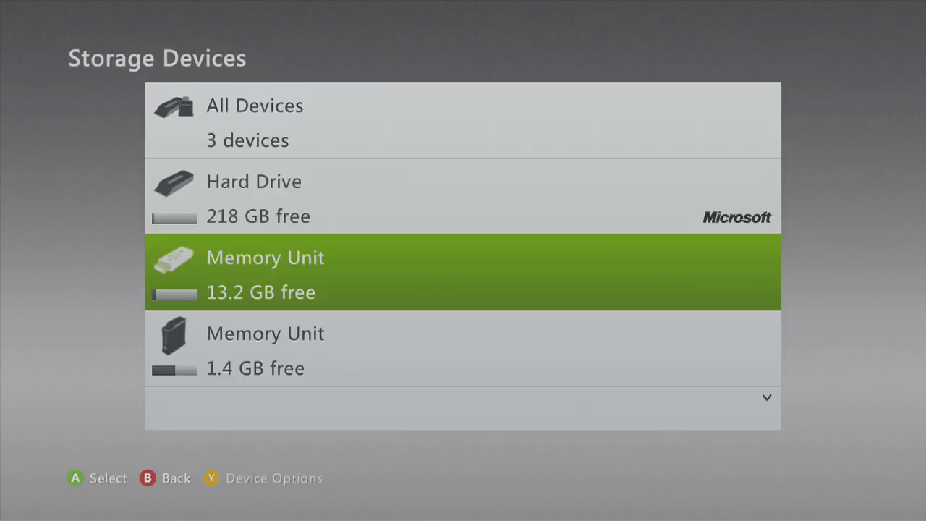
- Examine the USB memory unit's Games and Apps, including the content stored for Call of Duty: Black Ops
key("Return")
key("Down")
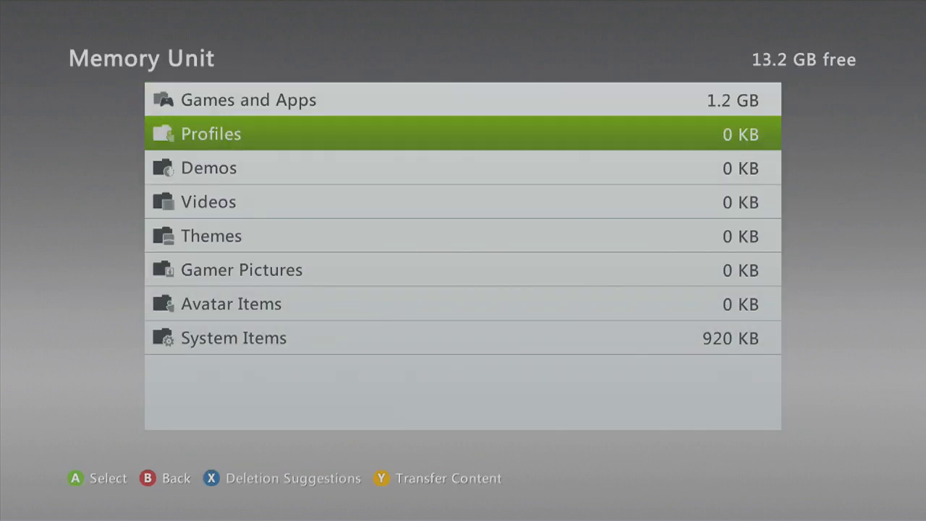
key("Up")
key("Return")
key("Down")
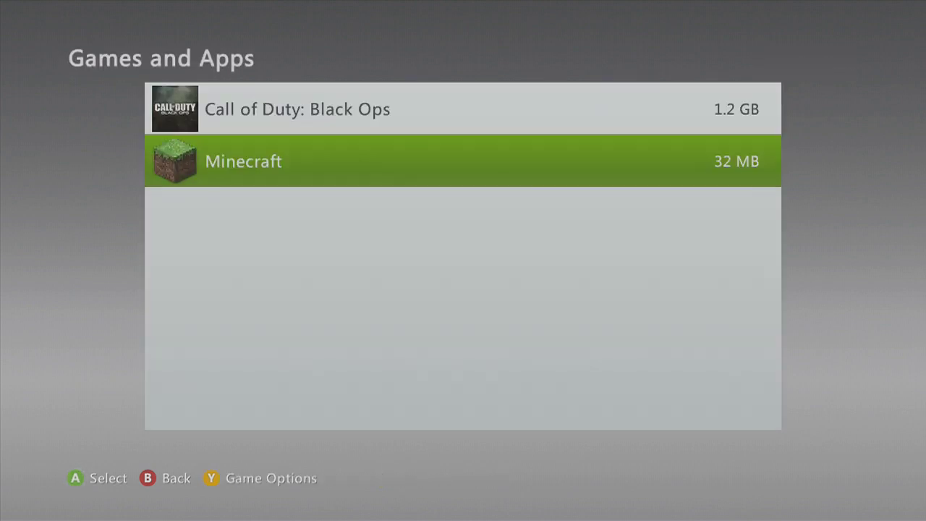
key("Up")
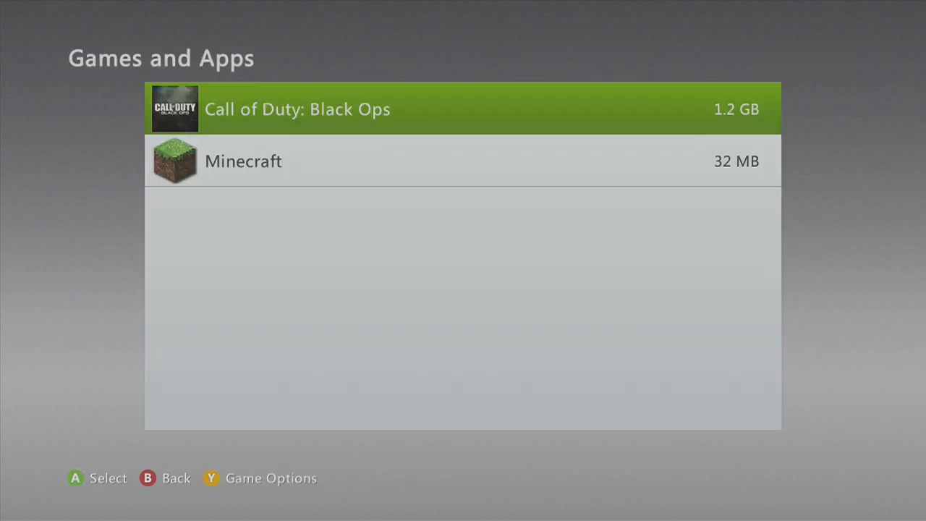
key("Return")
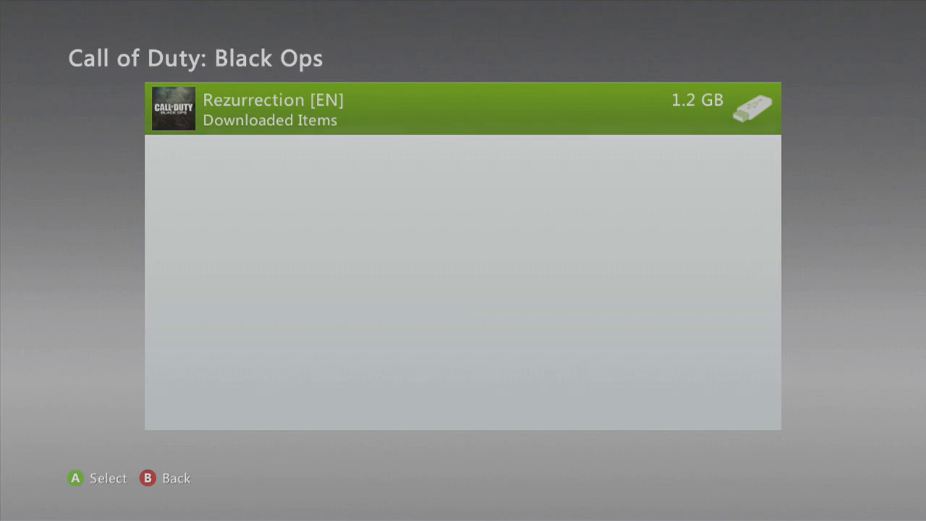
key("Escape")
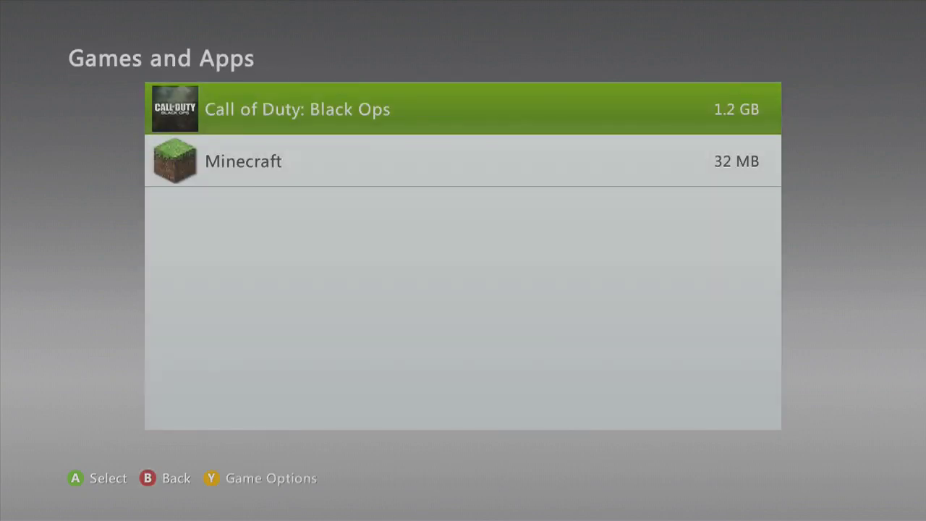
key("Down")
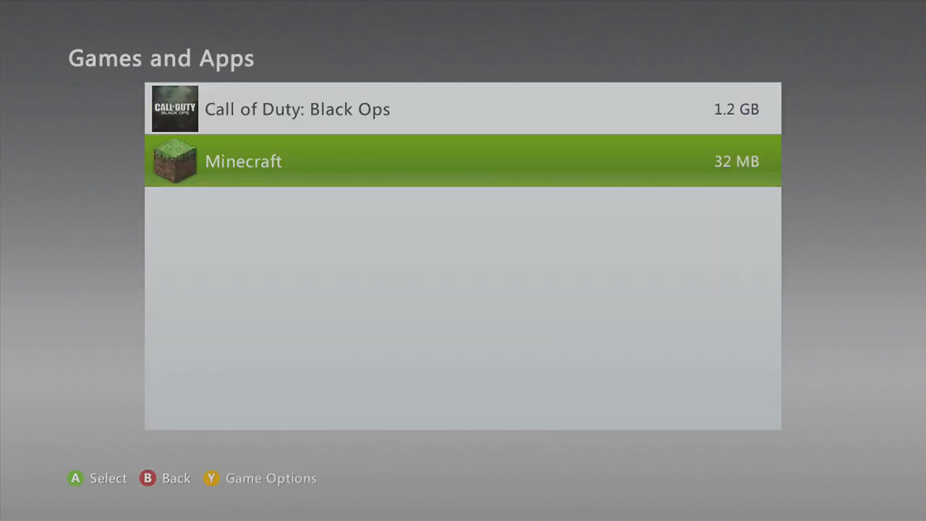
key("Up")
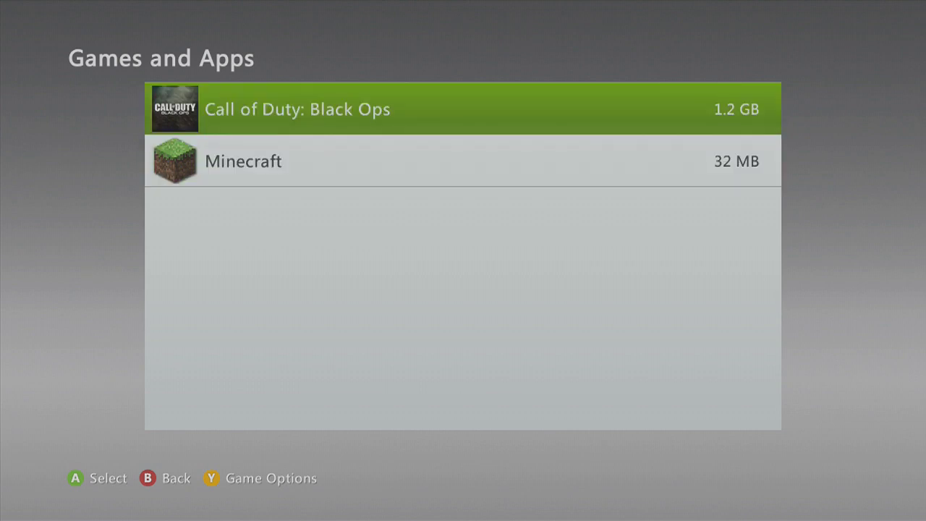
key("Down")
key("Escape")
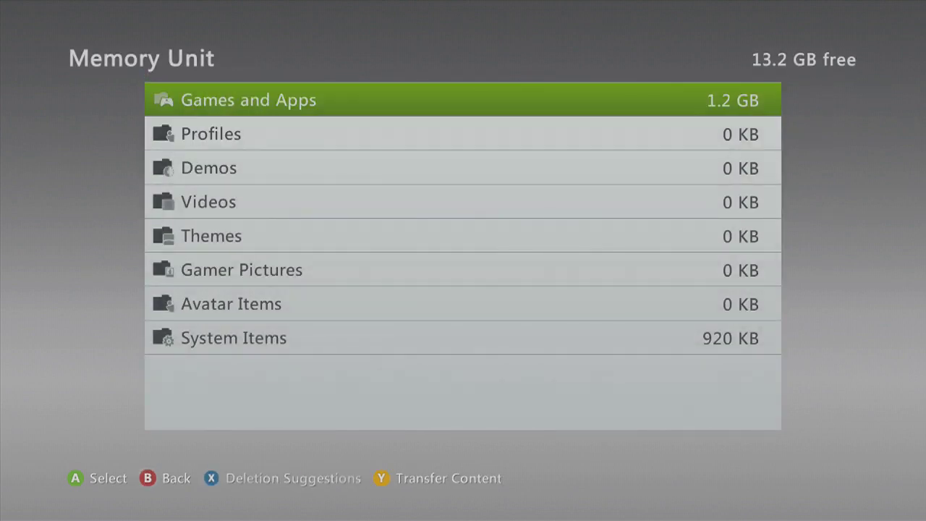
- Look through the Minecraft saved games stored under Games and Apps on the USB memory unit
key("Return")
key("Down")
key("Return")
key("Down")
key("Down")
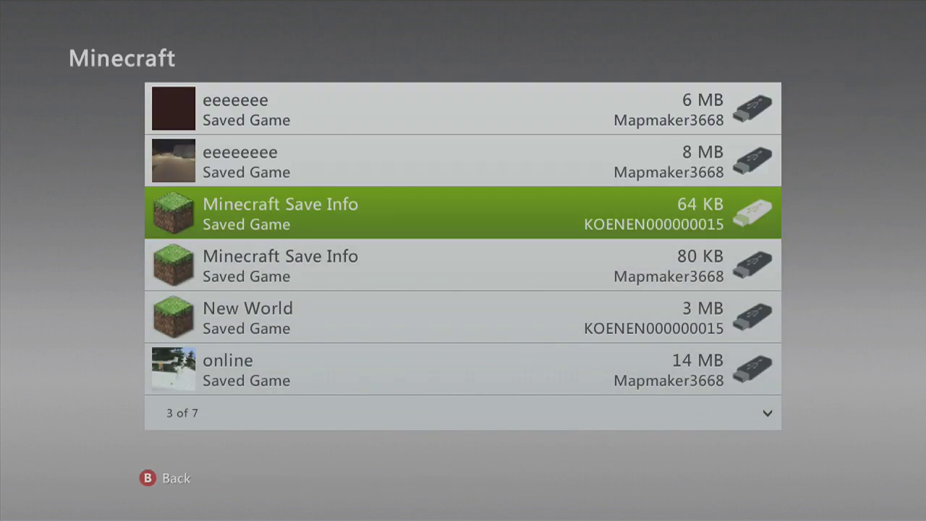
key("Down")
key("Down")
key("Down")
key("Down")
key("Up")
key("Up")
key("Up")
key("Up")
key("Up")
key("Up")
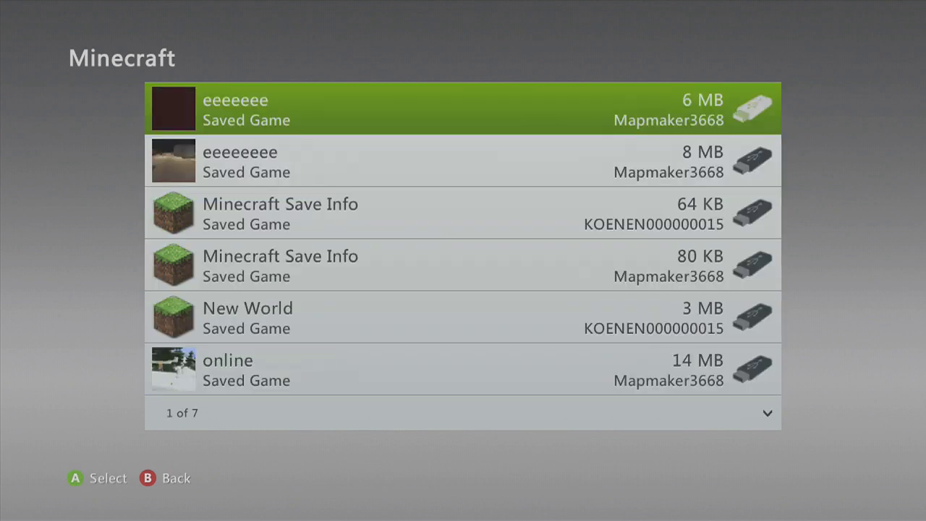
key("Escape")
key("Escape")
- Examine the System Items stored on the USB memory unit, and return to its content categories
key("Down")
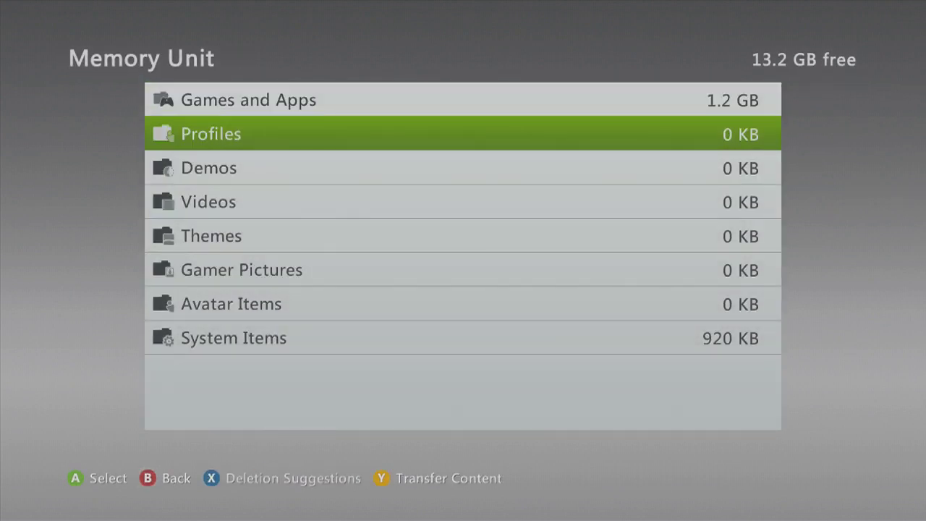
key("Down")
key("Down")
key("Down")
key("Down")
key("Down")
key("Down")
key("Return")
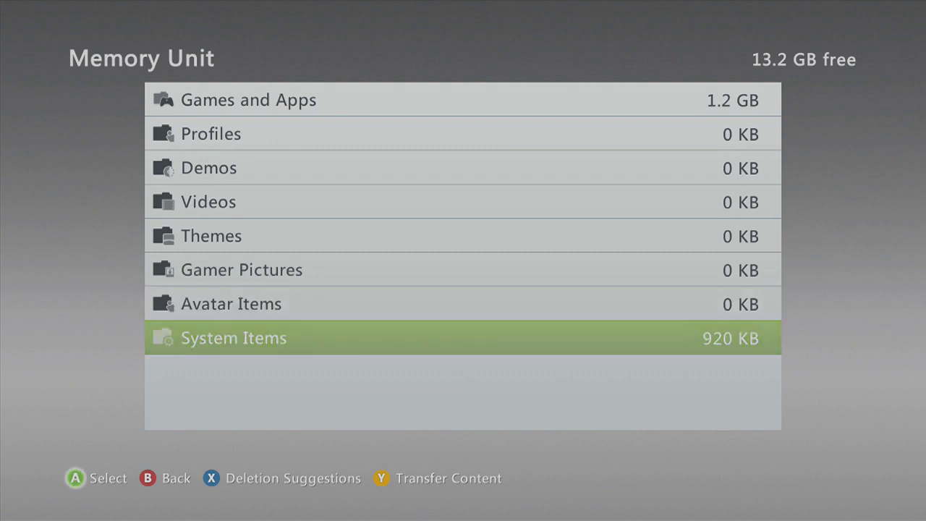
key("Up")
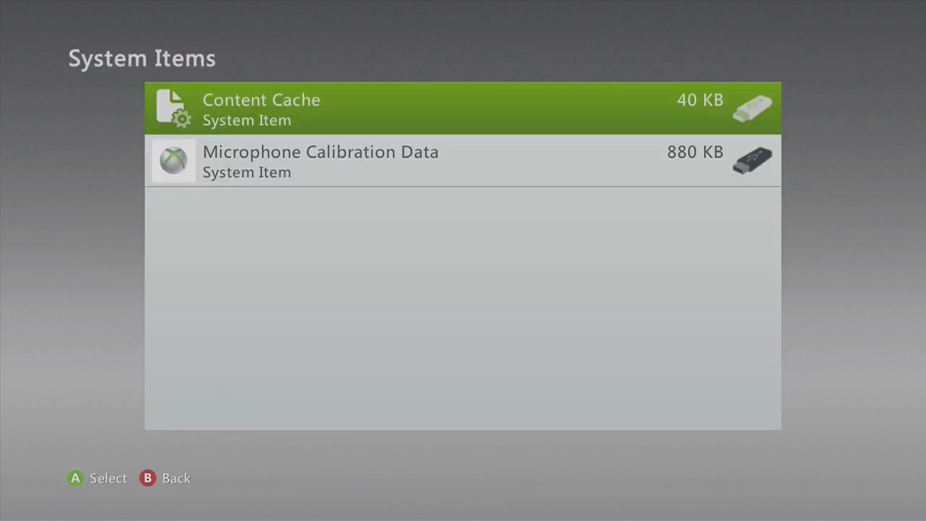
key("Escape")
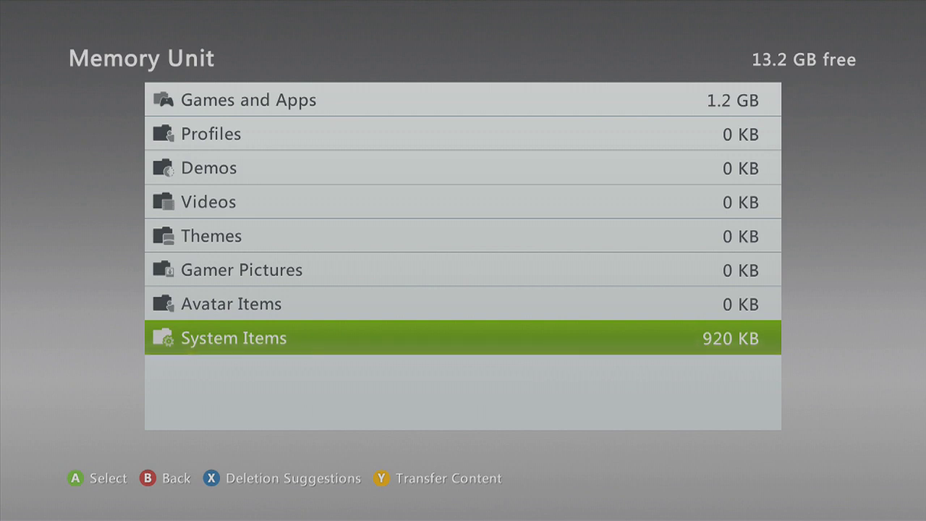
- Set up a content transfer from the USB memory unit with the Hard Drive as destination
key("Up")
key("Up")
key("Up")
key("Up")
key("Up")
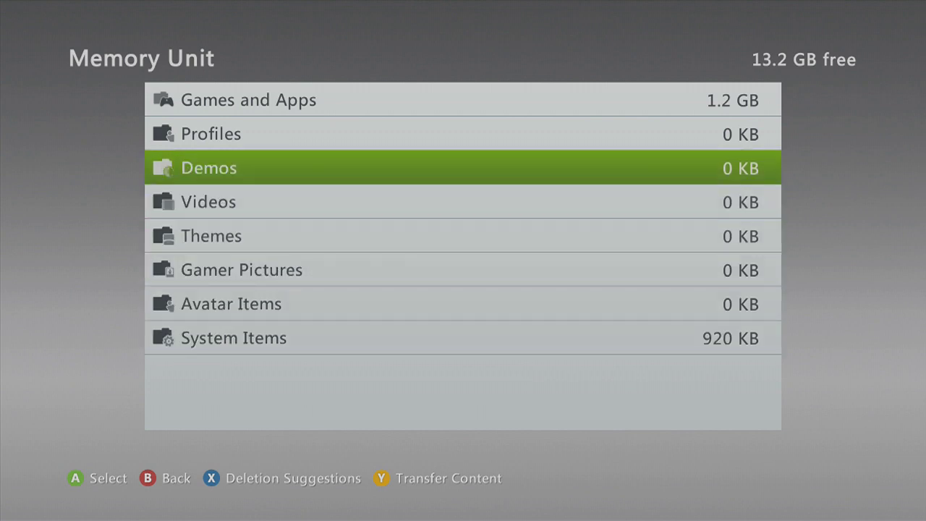
key("y")
key("Down")
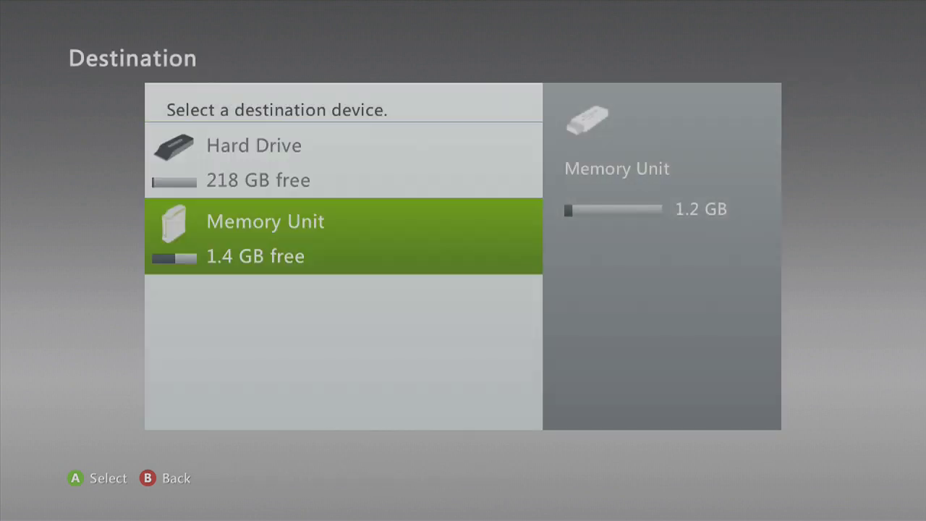
key("Up")
key("Return")
key("Down")
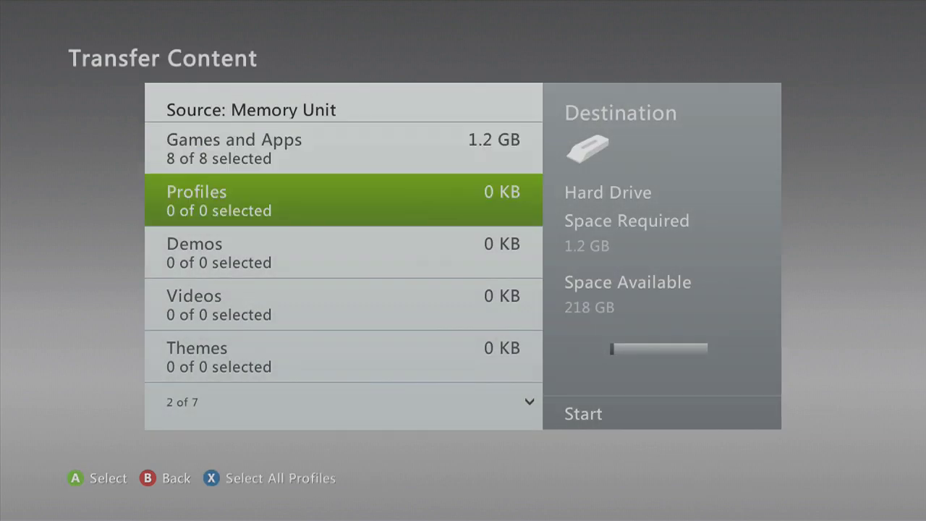
- Review the Games and Apps items selected for the transfer, and back out without starting it
key("Up")
key("Return")
key("Down")
key("Up")
key("Down")
key("Up")
key("Down")
key("Escape")
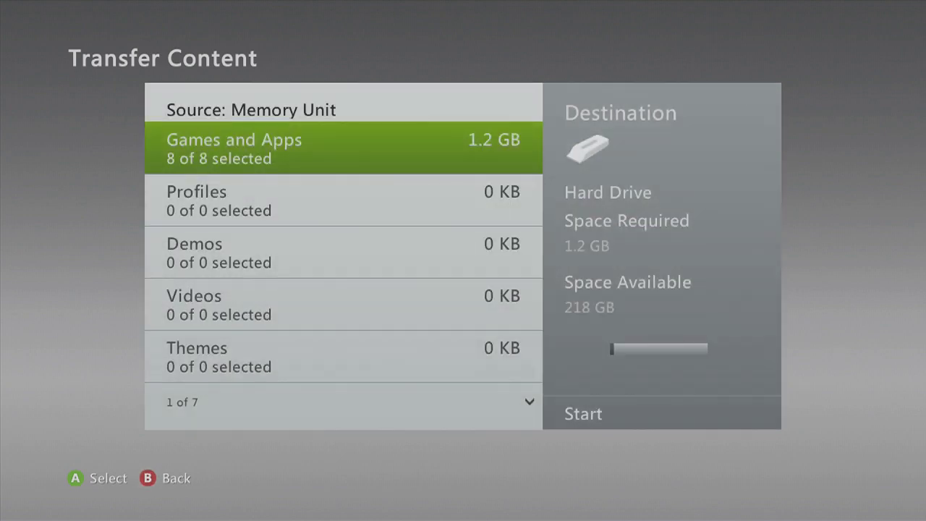
key("Escape")
key("Down")
key("Escape")
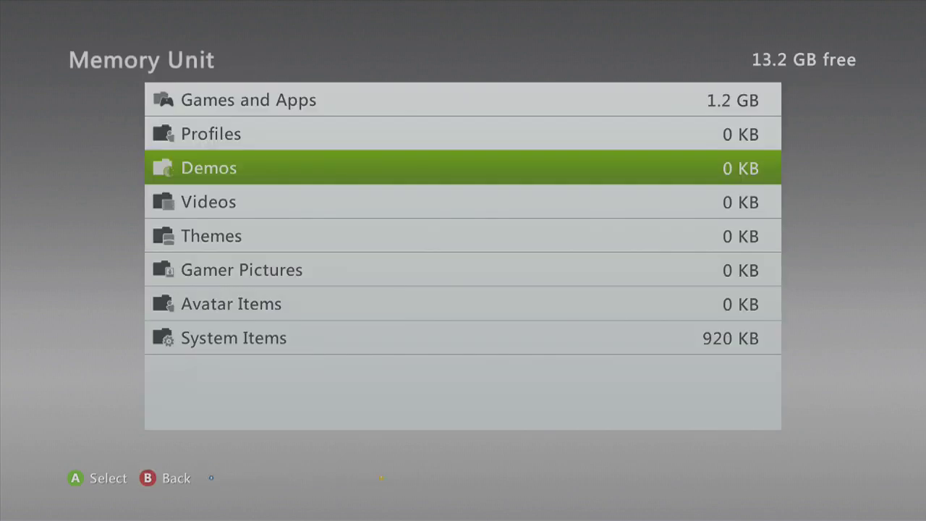
- Leave the storage devices list and return to the dashboard's home page
key("Escape")
key("Down")
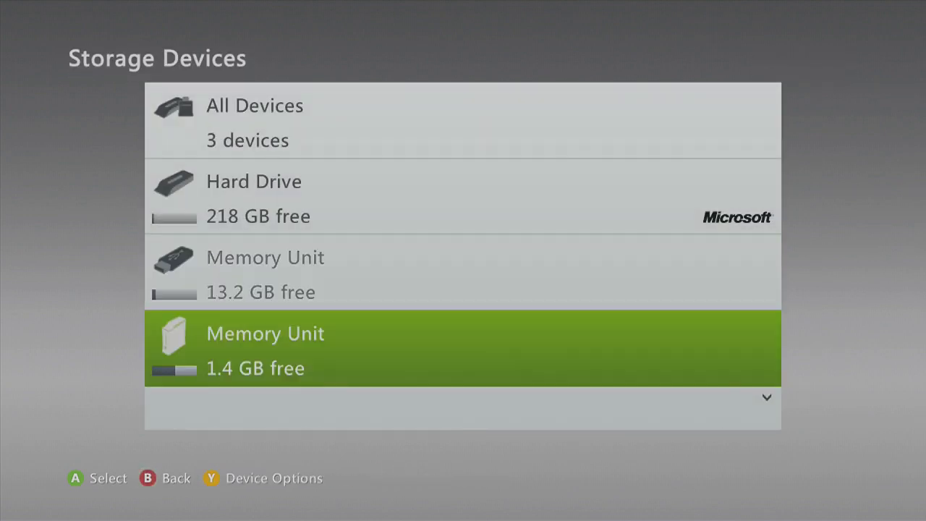
key("Up")
key("Escape")
key("Escape")
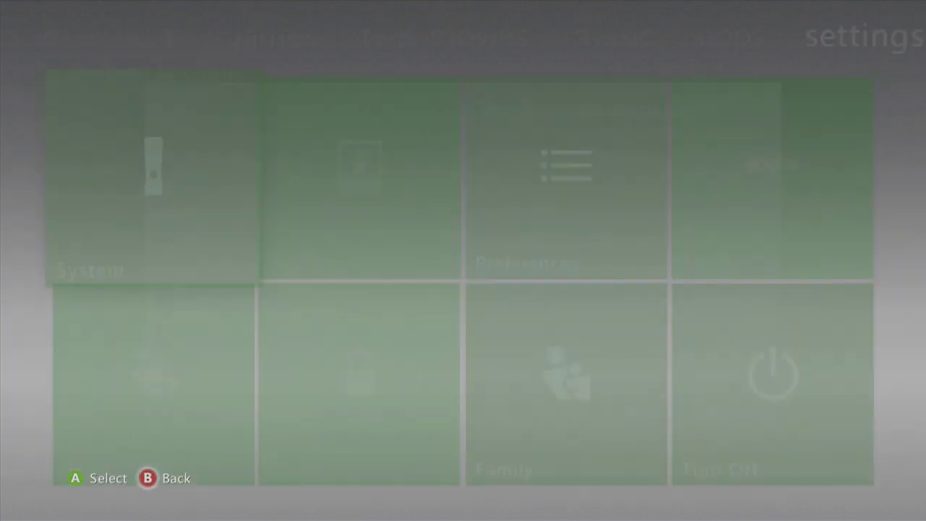
key("Left")
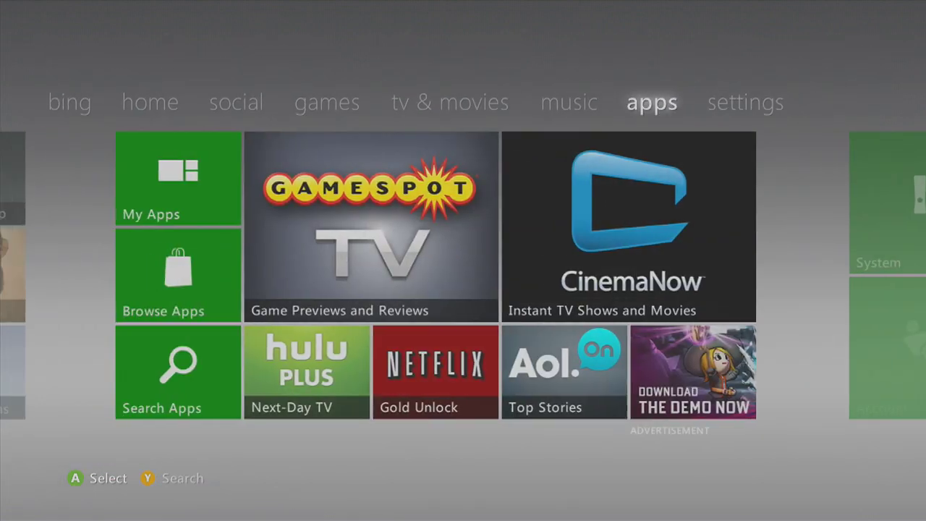
key("Left")
key("Left")
key("Left")
key("Left")
key("Left")
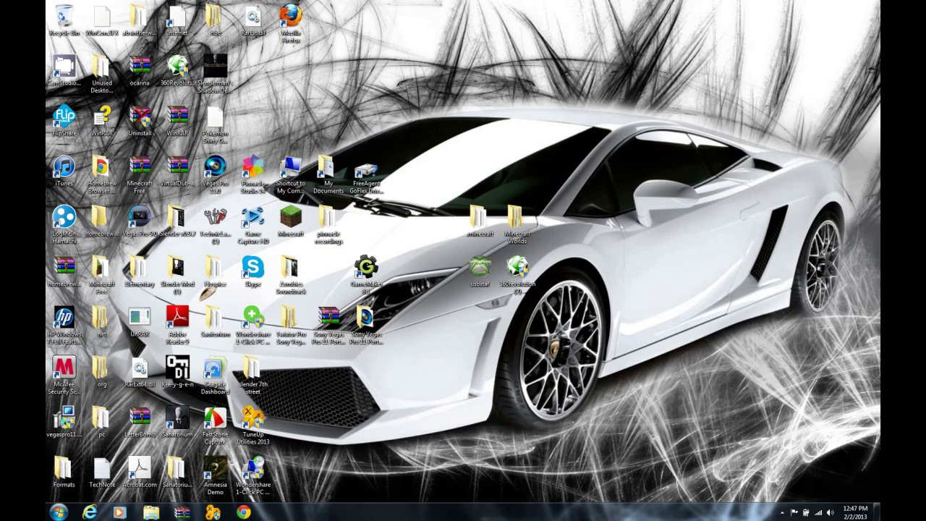
- Launch usbxtaf.exe from the Windows desktop, allow it to run and reposition its window
left_click_drag(480, 269, 442, 269)
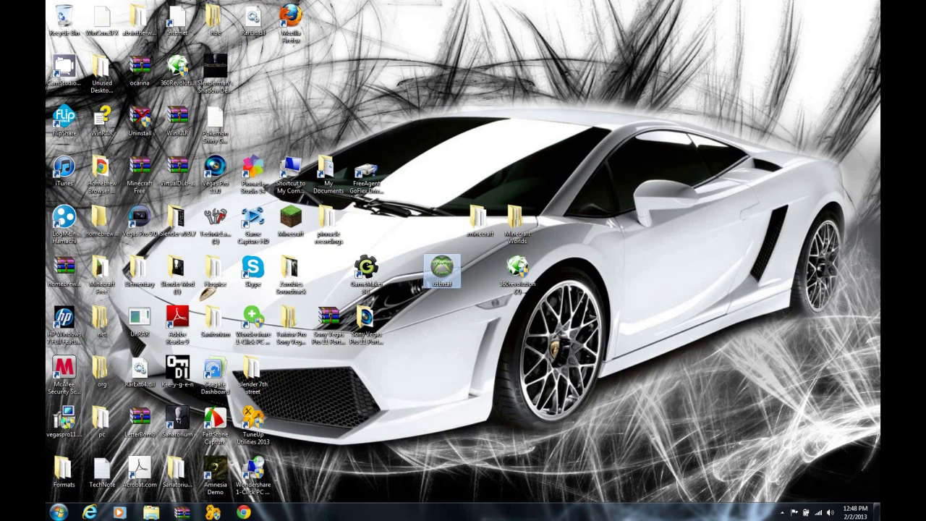
mouse_move(442, 269)
double_click(441, 269)
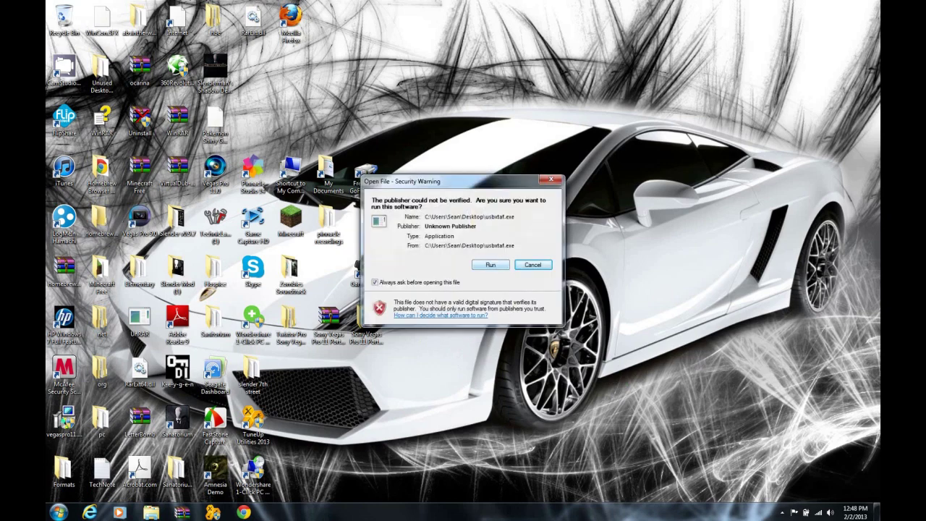
left_click(491, 264)
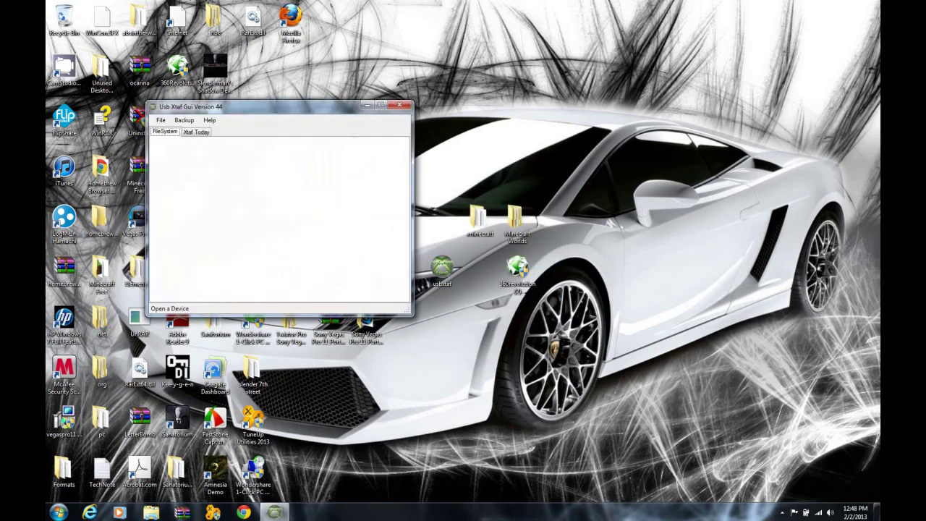
left_click_drag(279, 101, 519, 133)
left_click_drag(456, 133, 428, 123)
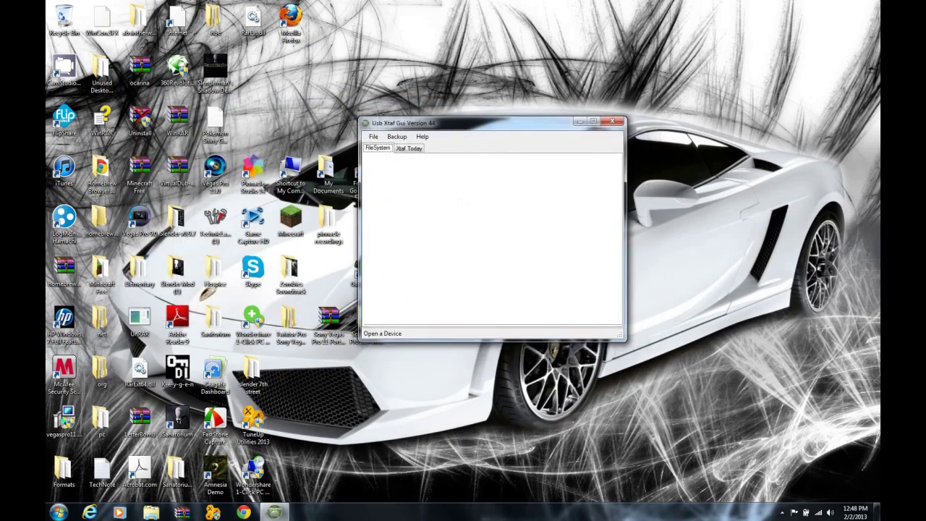
- Open the USB drive manually in Usb Xtaf, choosing Removable Disk (F:) under Computer
left_click(373, 136)
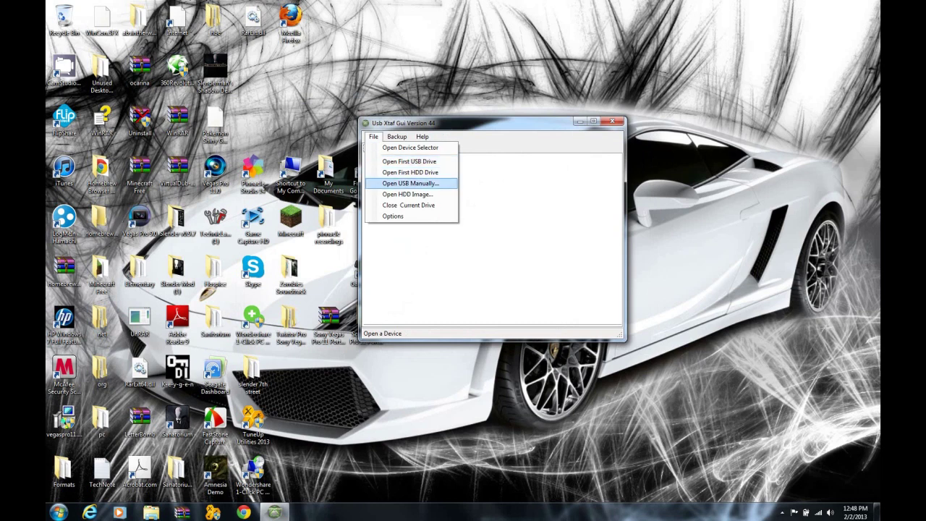
left_click(410, 183)
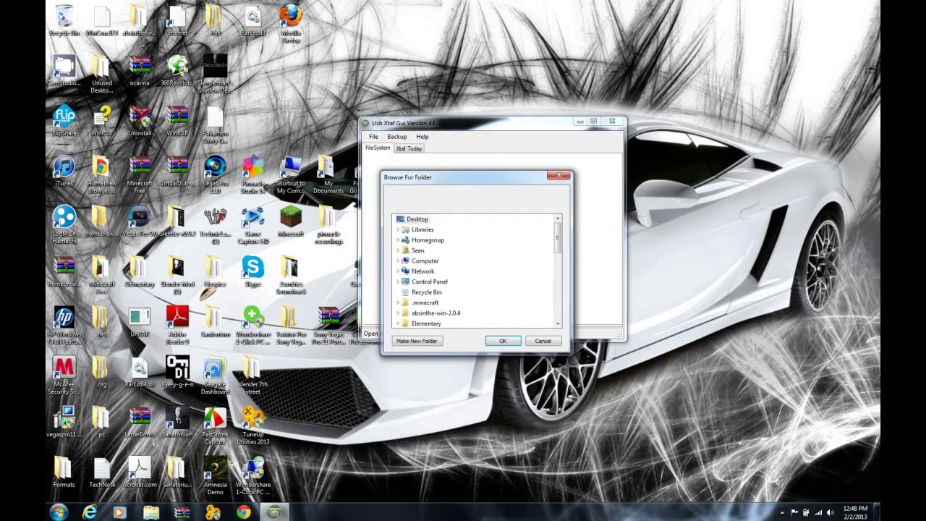
scroll(477, 271, "down", 3)
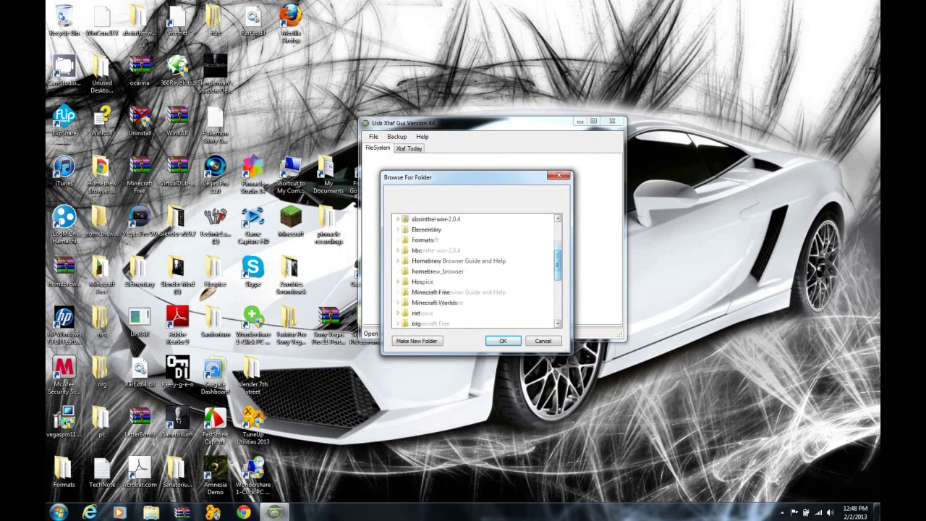
scroll(477, 271, "up", 1)
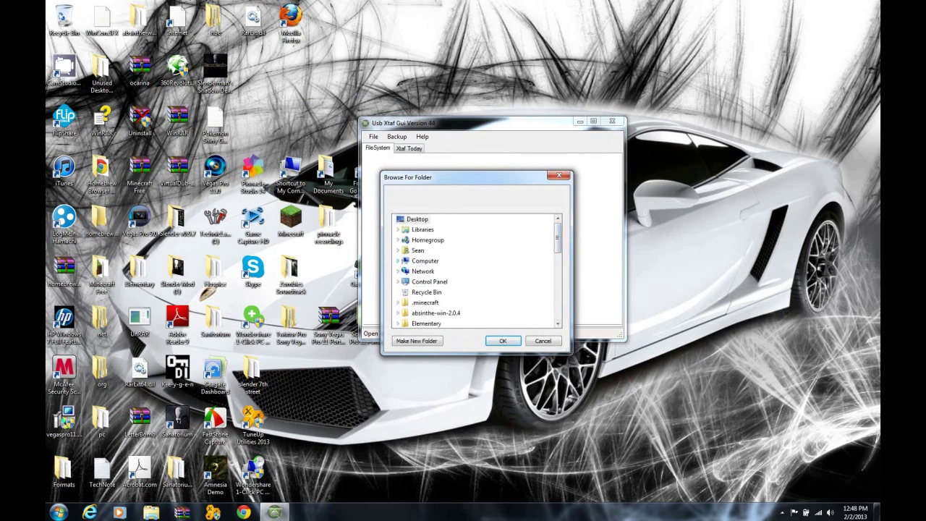
left_click(398, 260)
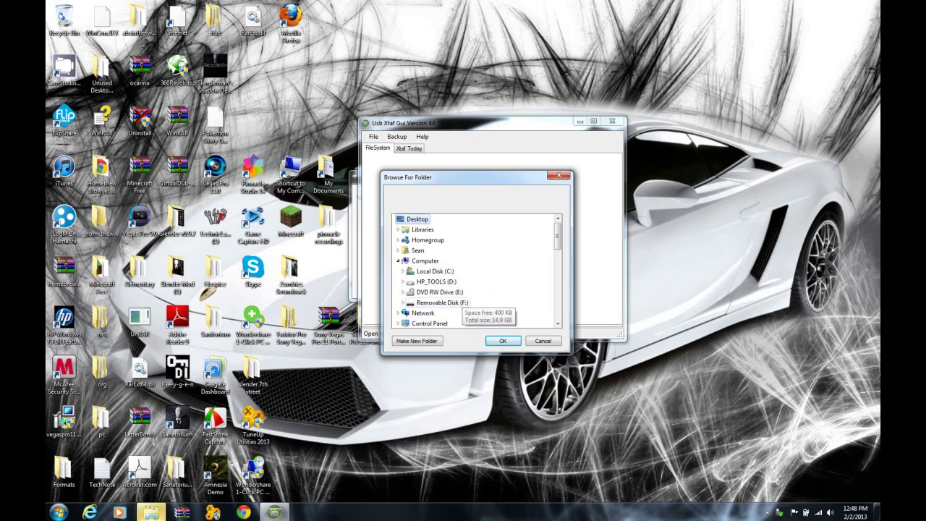
left_click(441, 302)
left_click(503, 340)
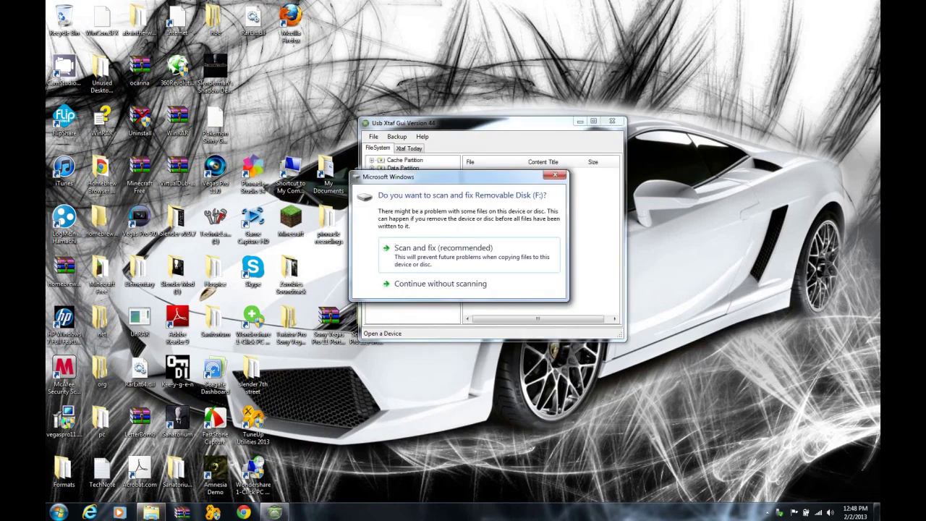
- Dismiss the disk scan prompt and open folder 584111F7 > 00000001 under the first profile folder in Data Partition > Content
left_click(555, 174)
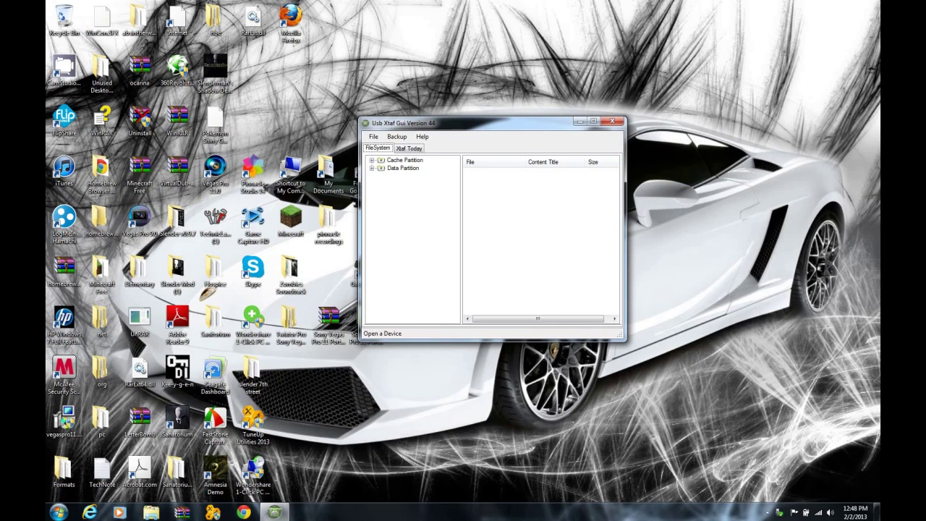
double_click(402, 168)
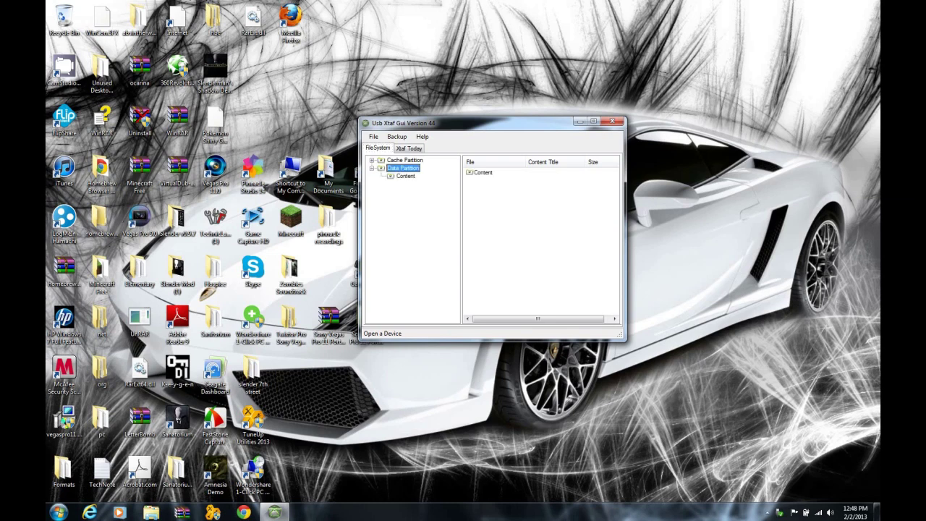
left_click(405, 175)
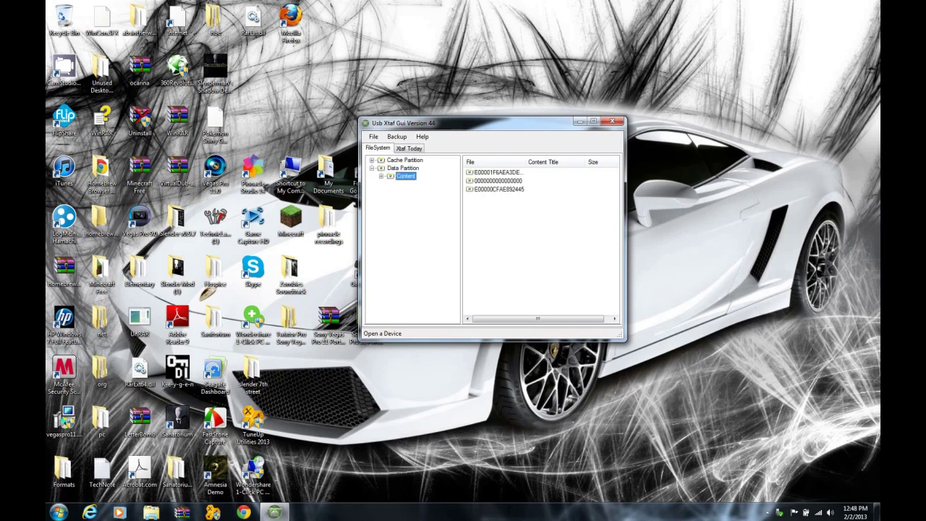
double_click(405, 176)
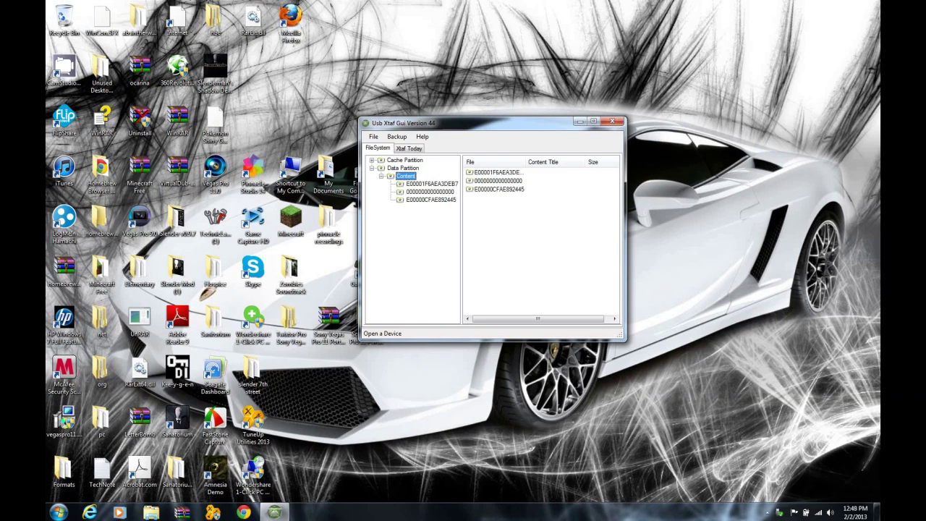
key("Down")
key("Right")
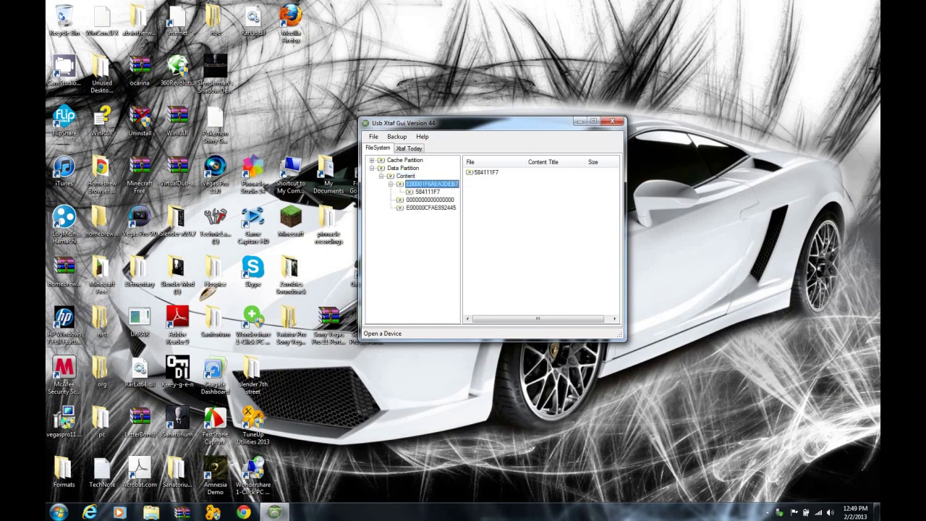
key("Down")
key("Right")
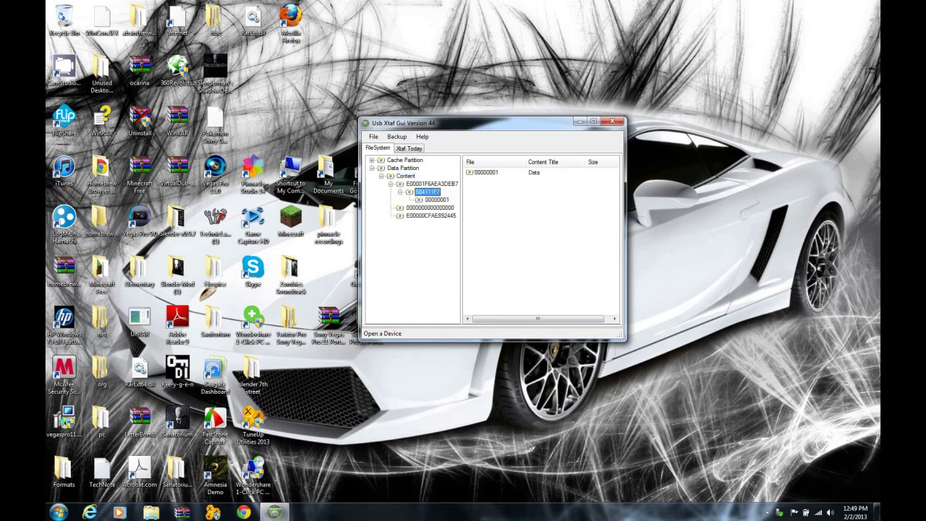
key("Down")
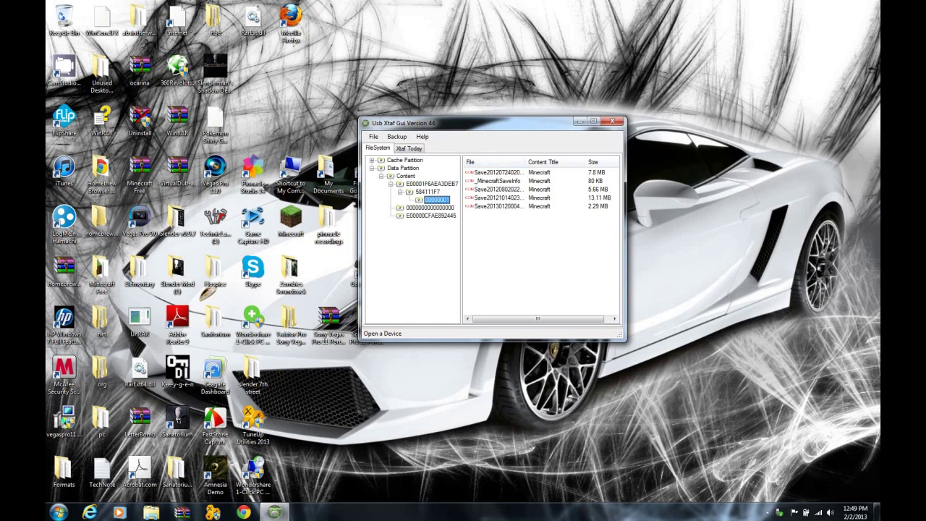
- Copy the first Minecraft save, the 7.8 MB one, out of folder 00000001 to an empty area of the desktop
right_click(488, 173)
left_click(516, 179)
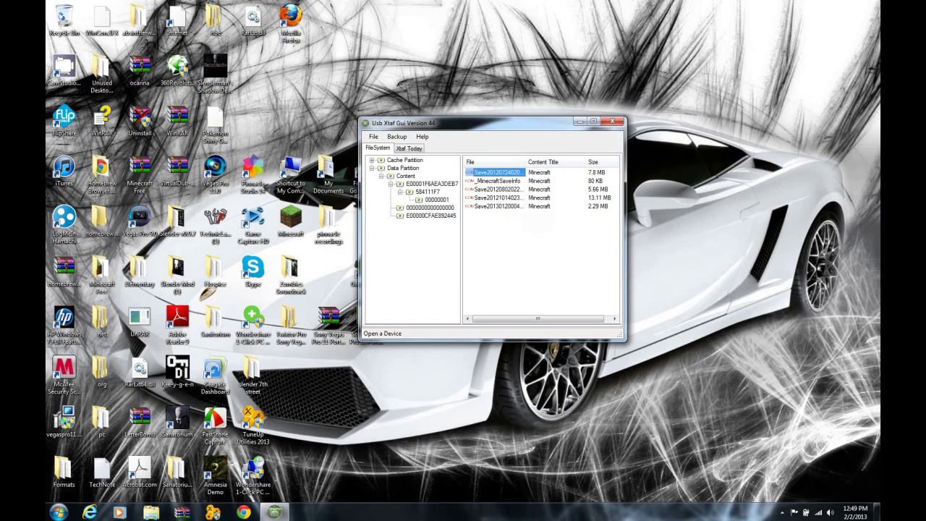
left_click_drag(494, 172, 441, 72)
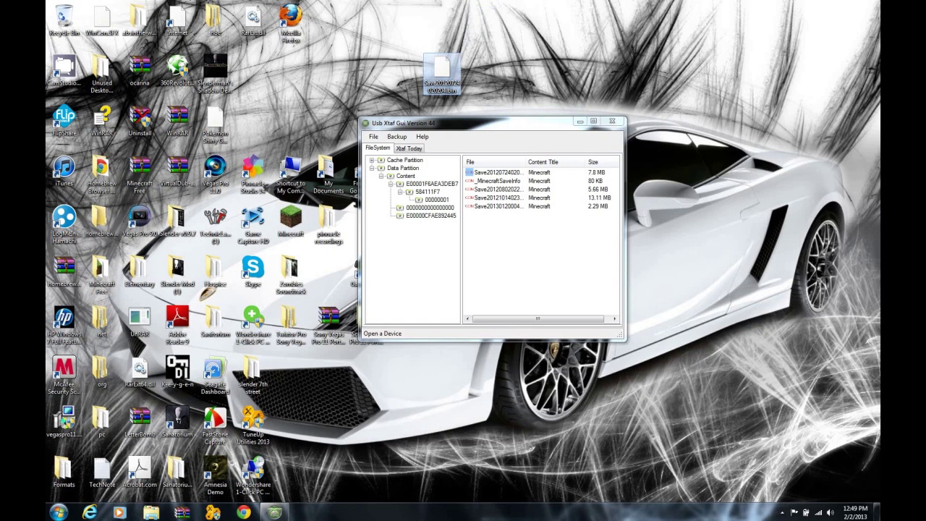
mouse_move(442, 72)
left_mouse_down()
mouse_move(403, 73)
mouse_move(442, 73)
left_mouse_up()
left_click_drag(442, 72, 517, 72)
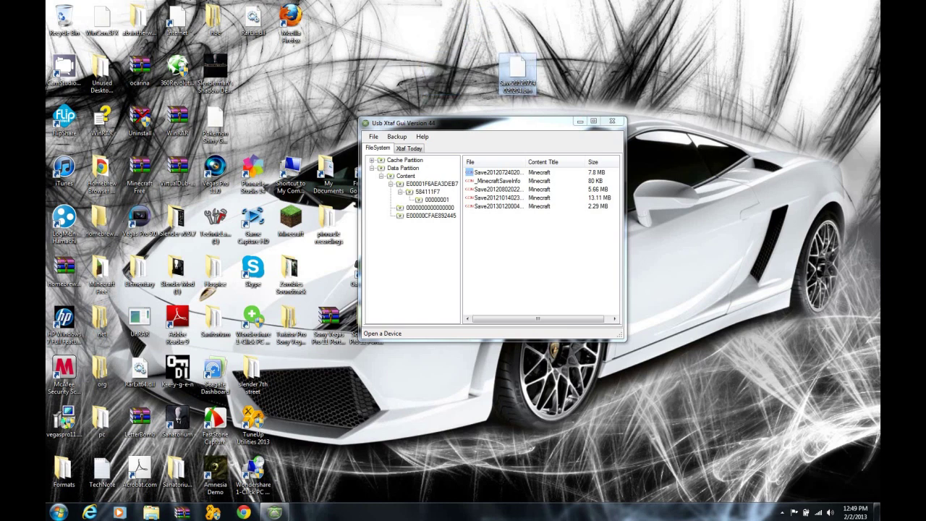
left_click_drag(517, 72, 745, 72)
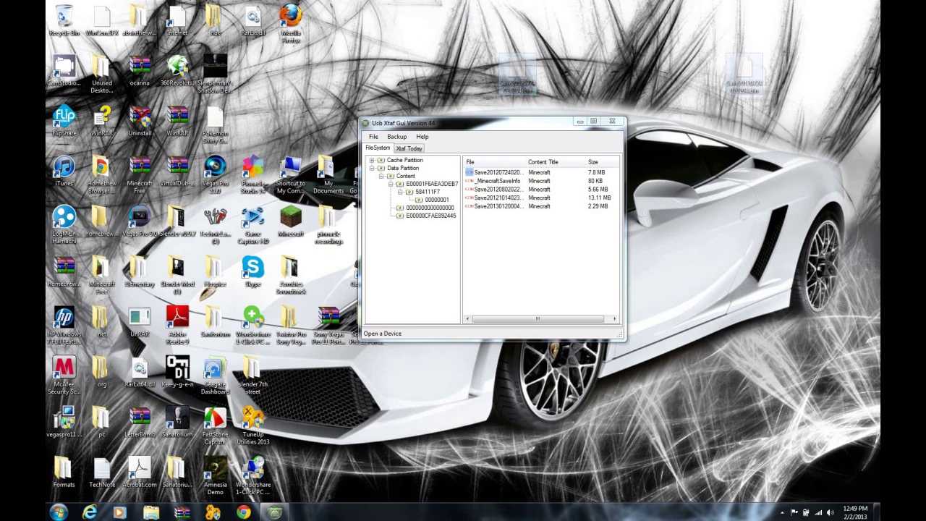
- Put the save file from the desktop back into folder 00000001 and move the desktop copy to the Recycle Bin
left_click_drag(744, 72, 543, 254)
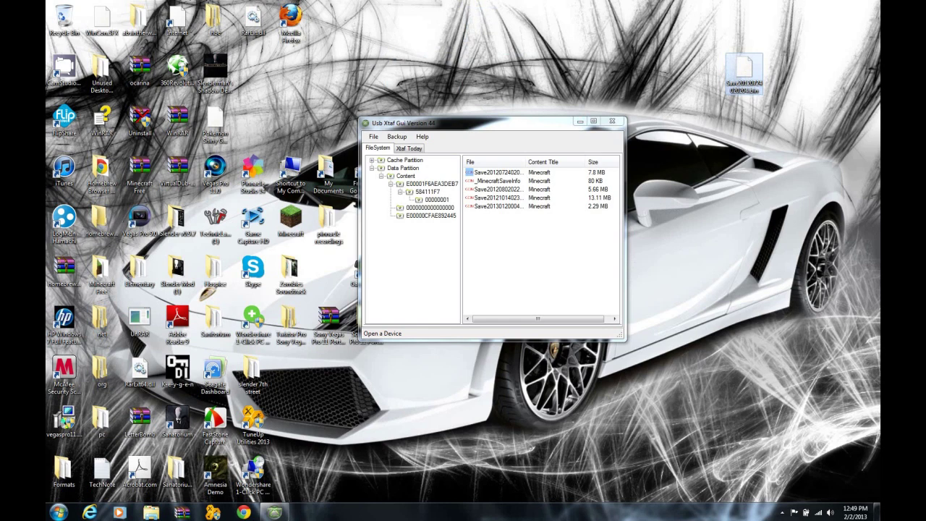
key("Return")
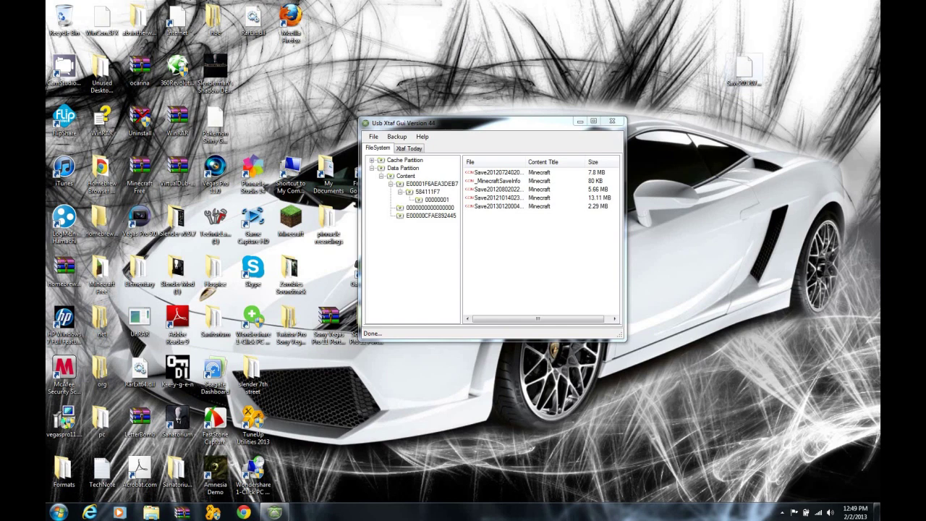
left_click_drag(743, 68, 63, 20)
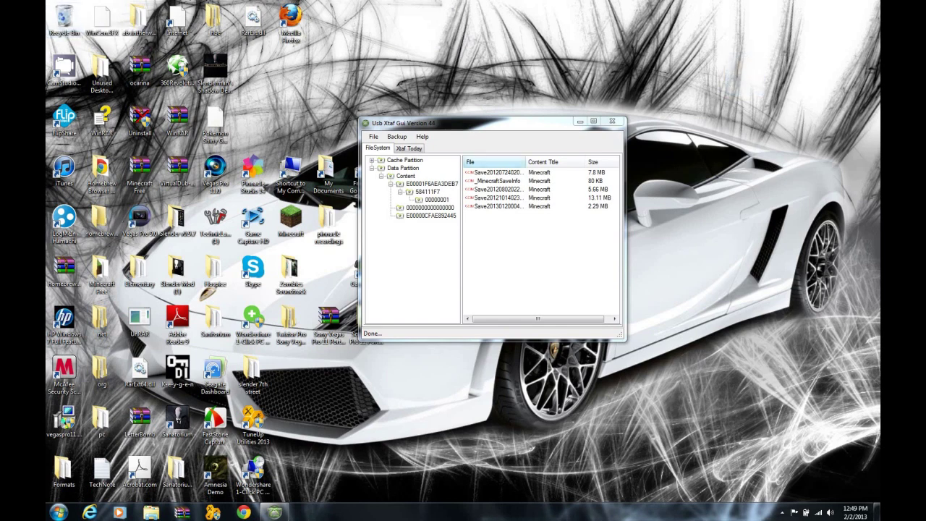
left_click(374, 136)
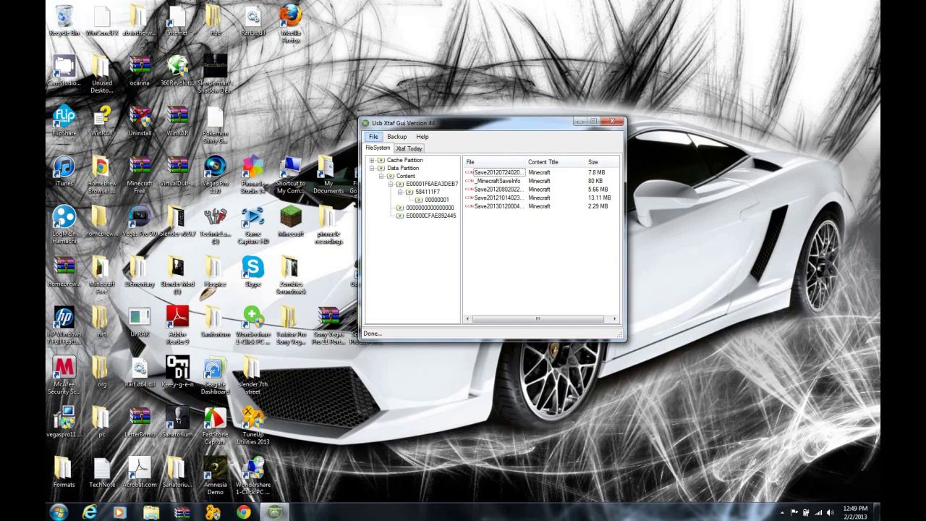
left_click(373, 136)
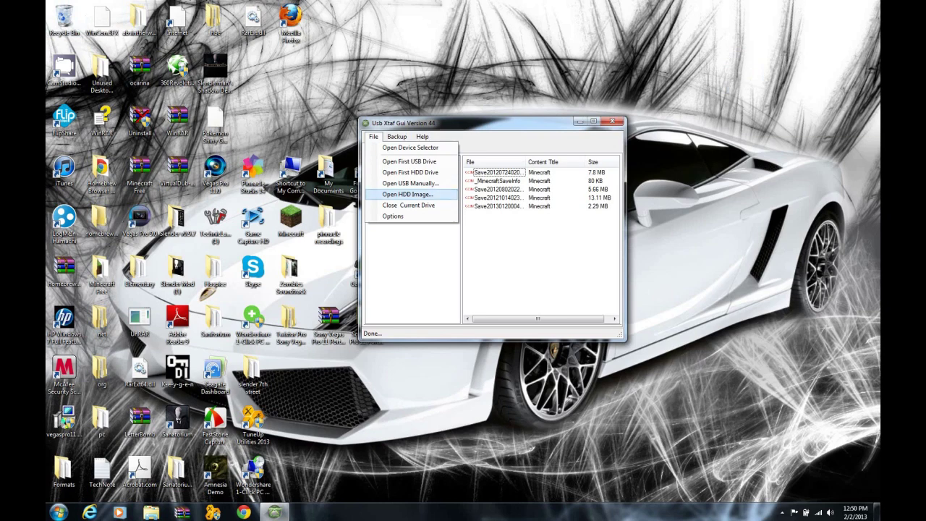
left_click(407, 194)
key("alt")
key("Right")
key("Right")
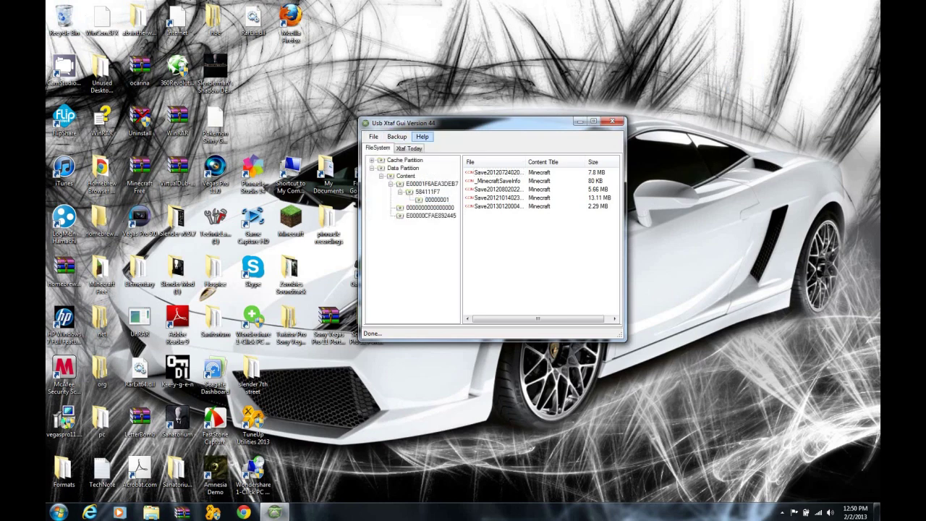
key("Left")
key("Left")
key("Escape")
- Move the Usb Xtaf window aside to reveal the desktop icons behind it, and close the program
left_click_drag(466, 123, 437, 365)
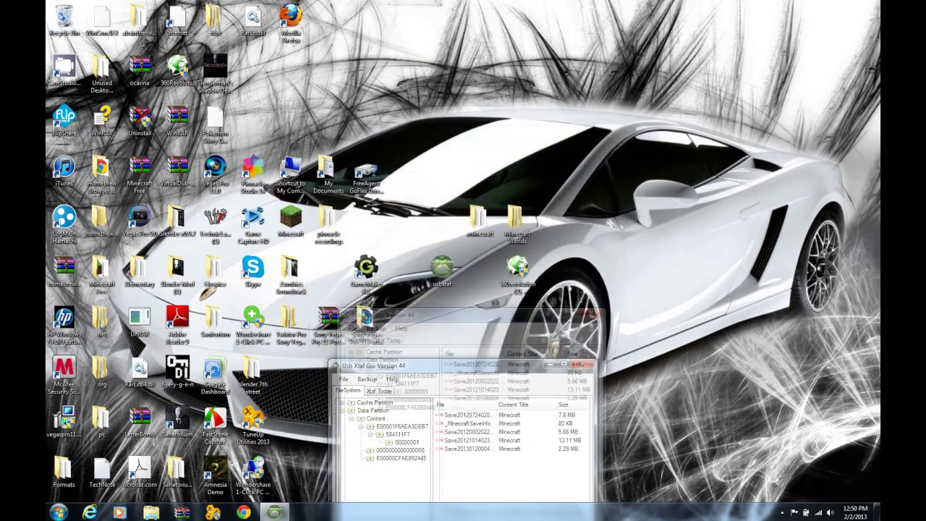
left_click_drag(376, 364, 412, 376)
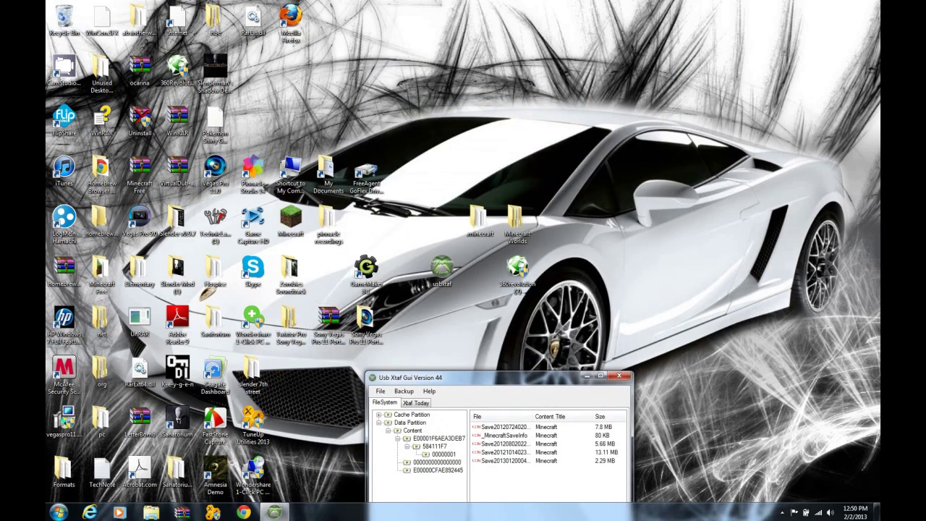
left_click_drag(413, 376, 407, 307)
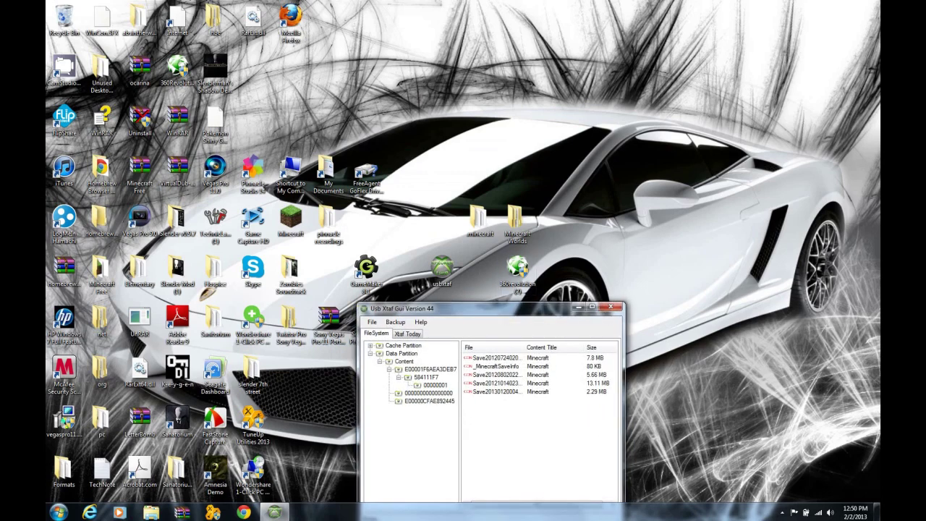
left_click_drag(407, 307, 377, 110)
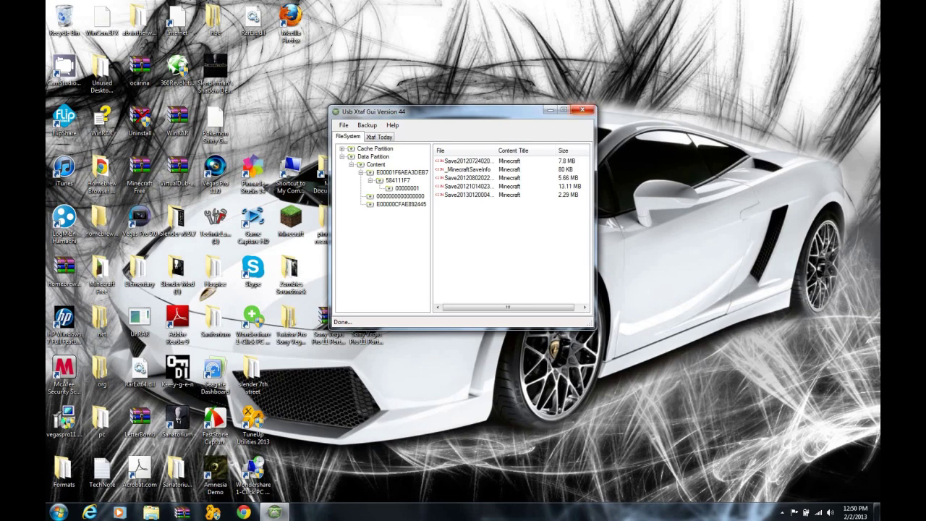
left_click(581, 110)
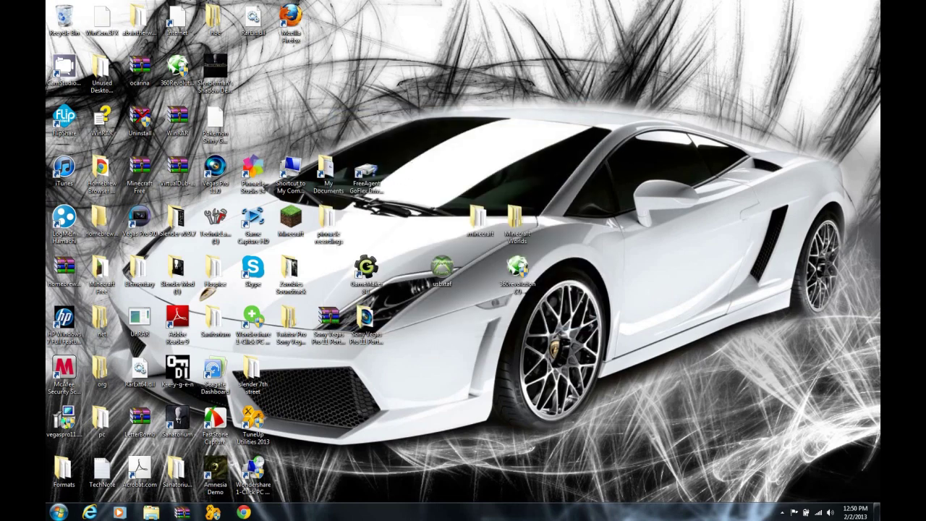